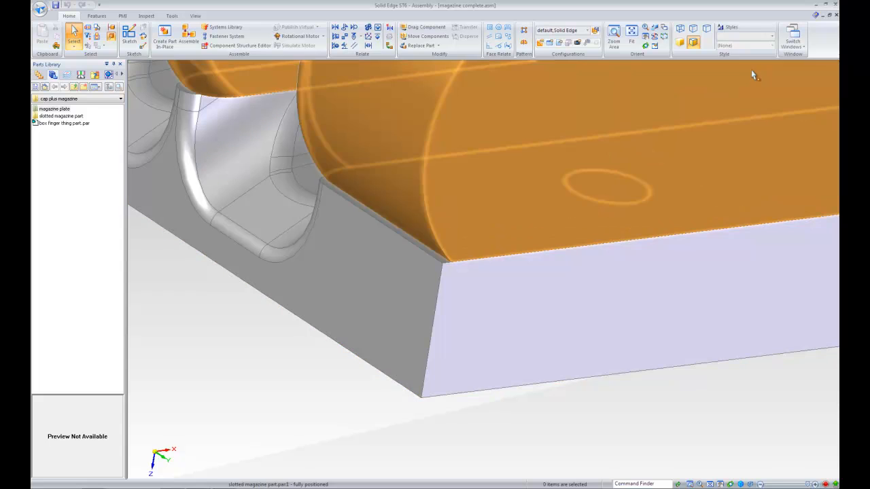
Switch from the magazine complete assembly to the magazine plate.par part window
click(797, 44)
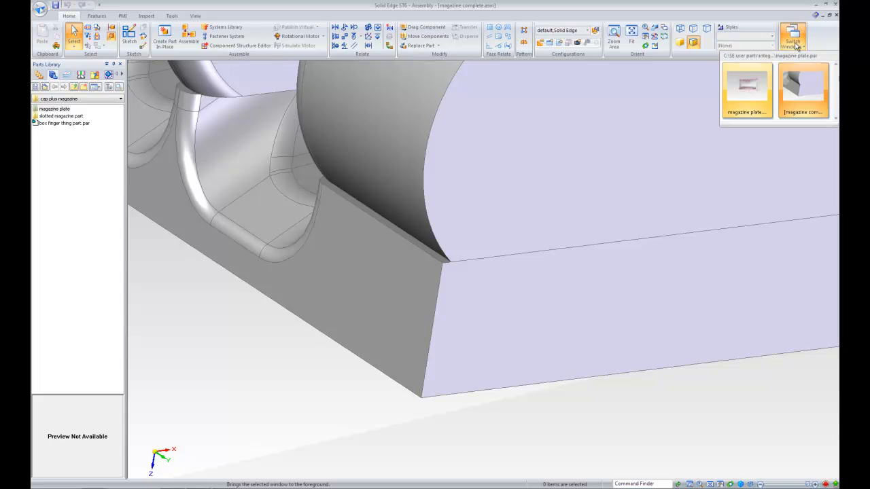
click(755, 92)
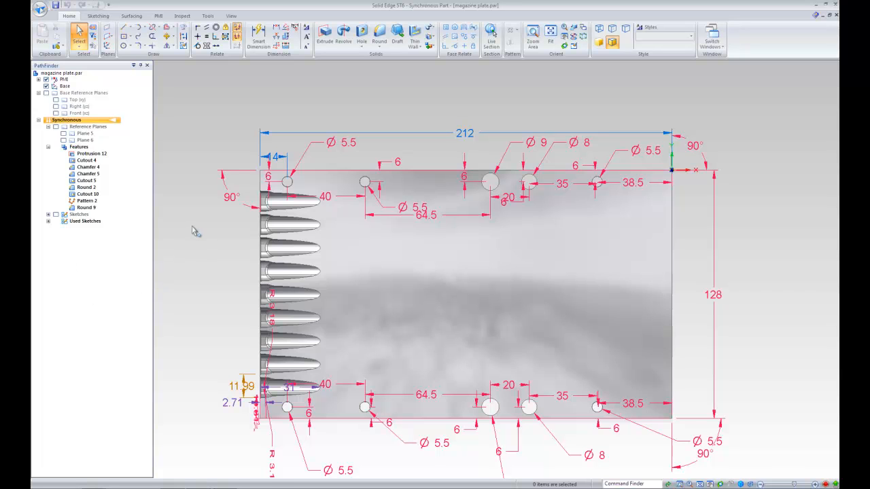
click(325, 202)
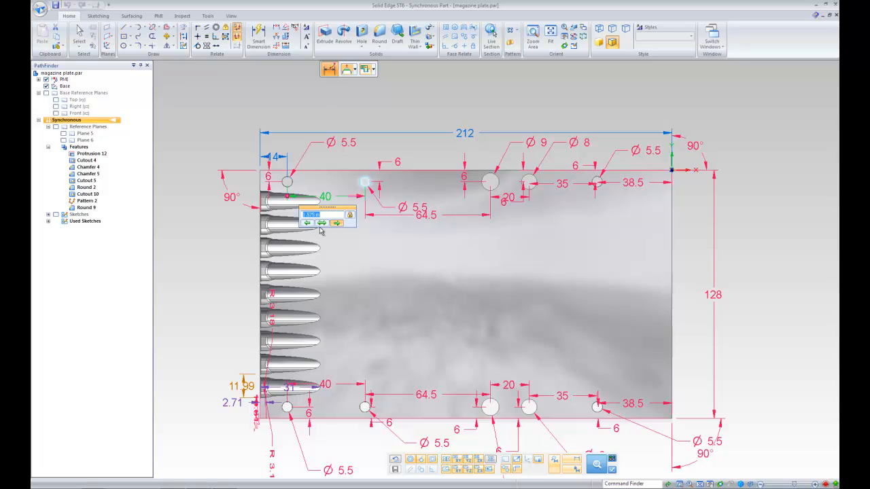
click(307, 223)
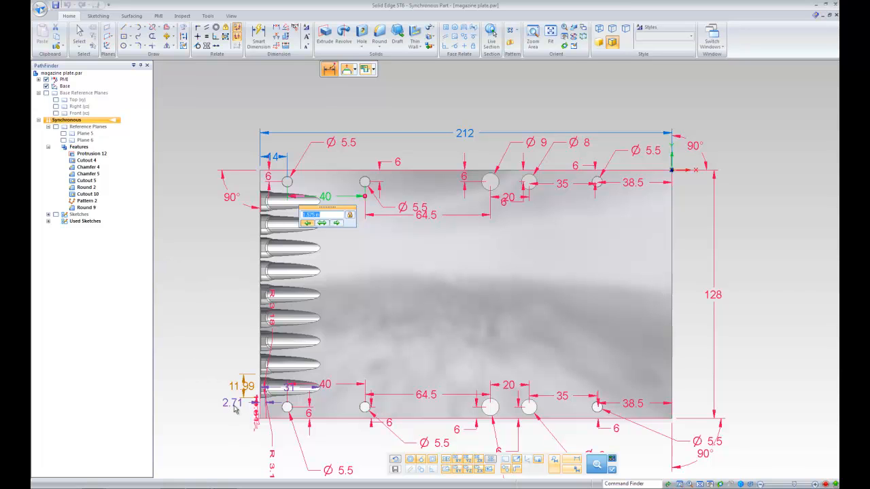
key(Escape)
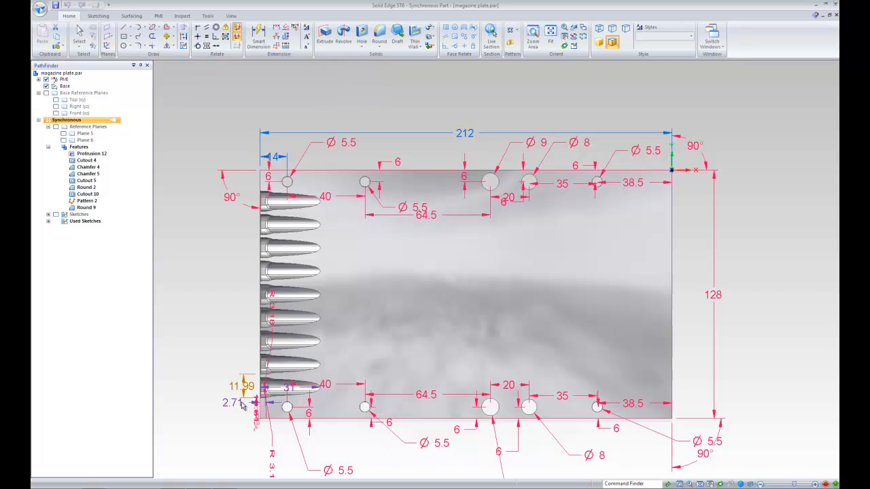
Try to set the magazine plate's overall length to 211.48 mm, and undo the change
middle_drag(277, 454, 278, 369)
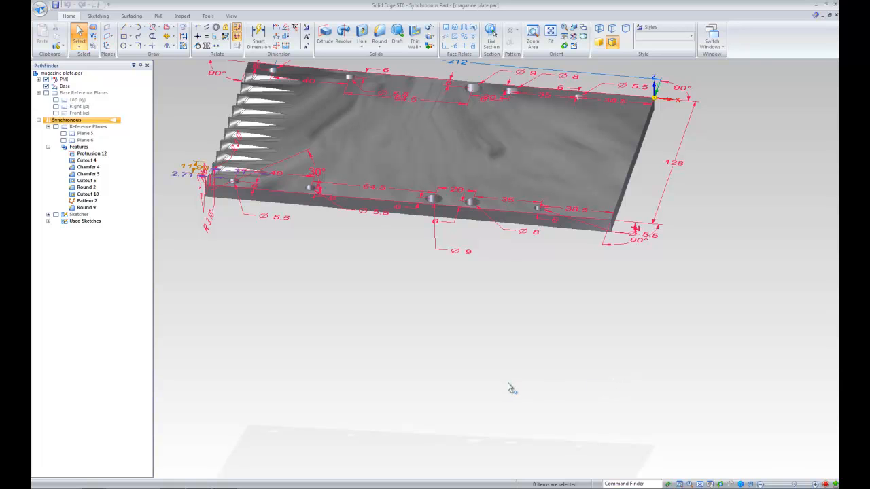
key(ctrl+t)
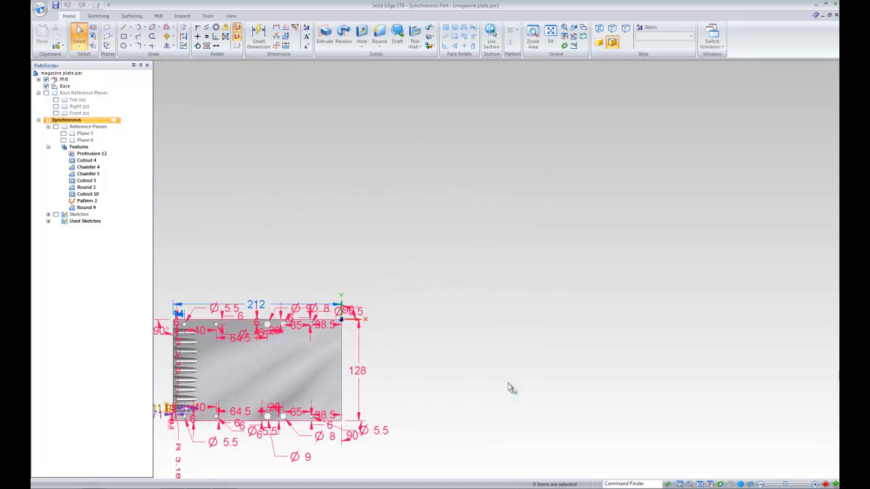
scroll(537, 302, down, 3)
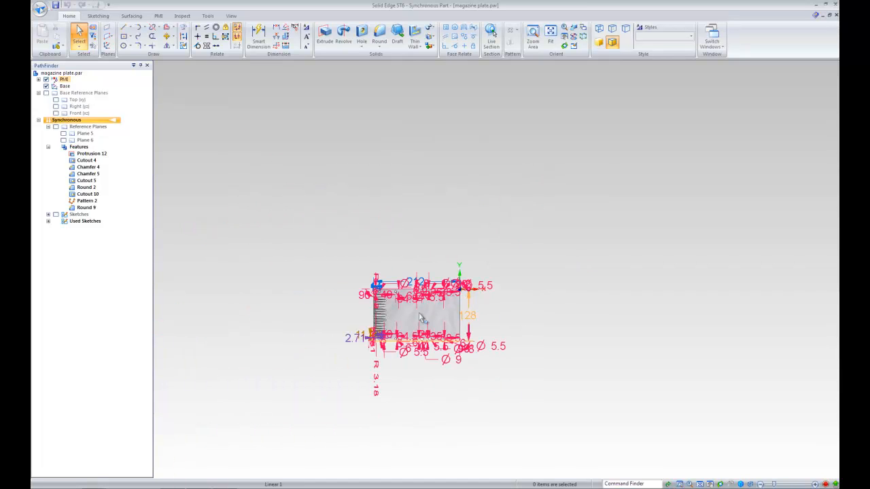
scroll(393, 320, up, 5)
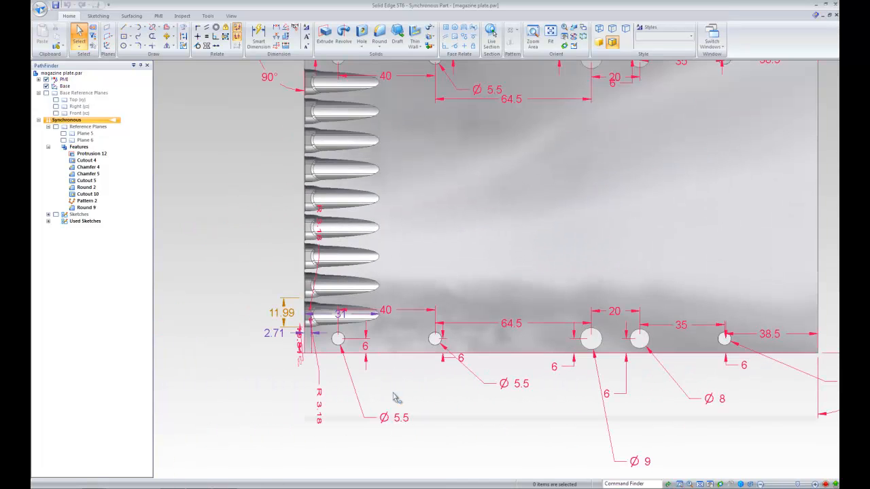
scroll(256, 414, down, 2)
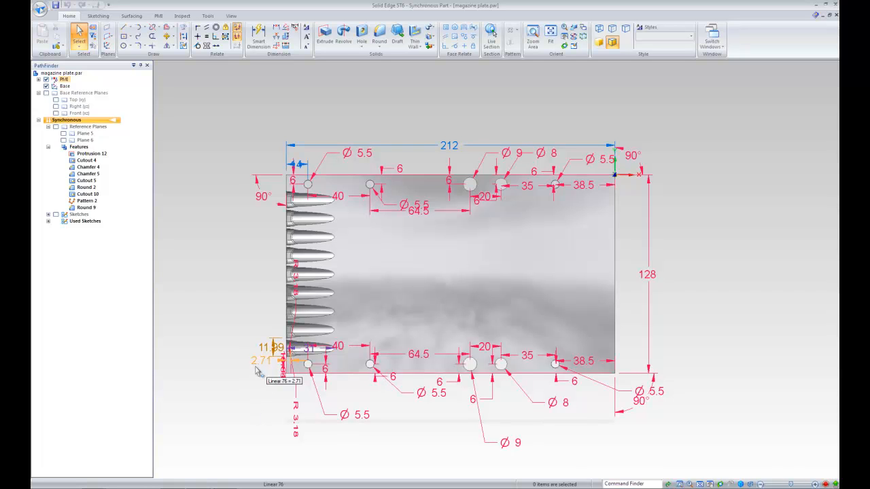
scroll(285, 403, up, 4)
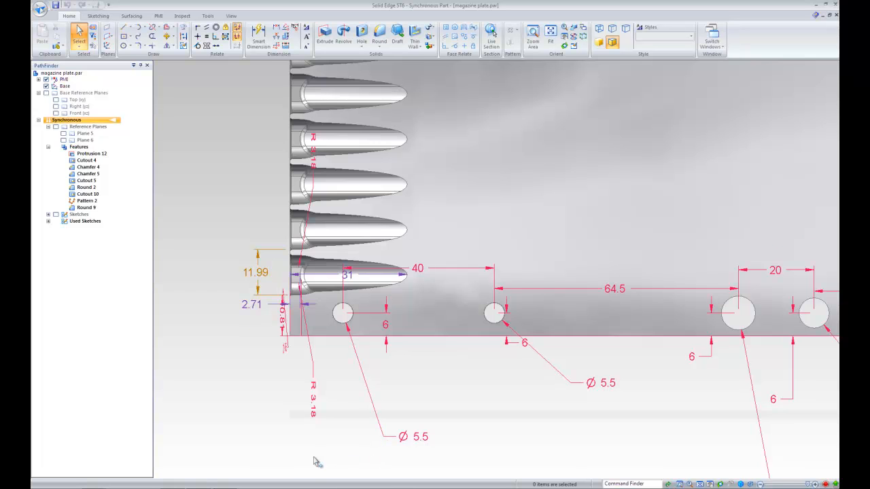
scroll(291, 466, down, 3)
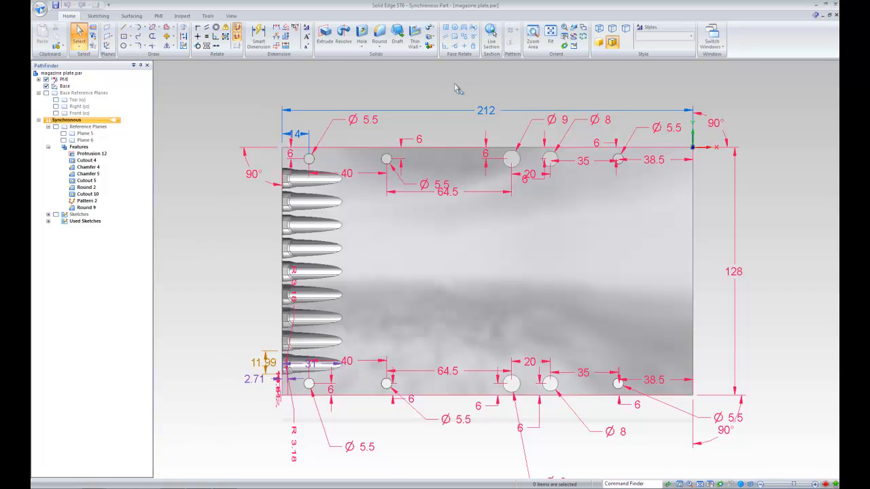
click(481, 116)
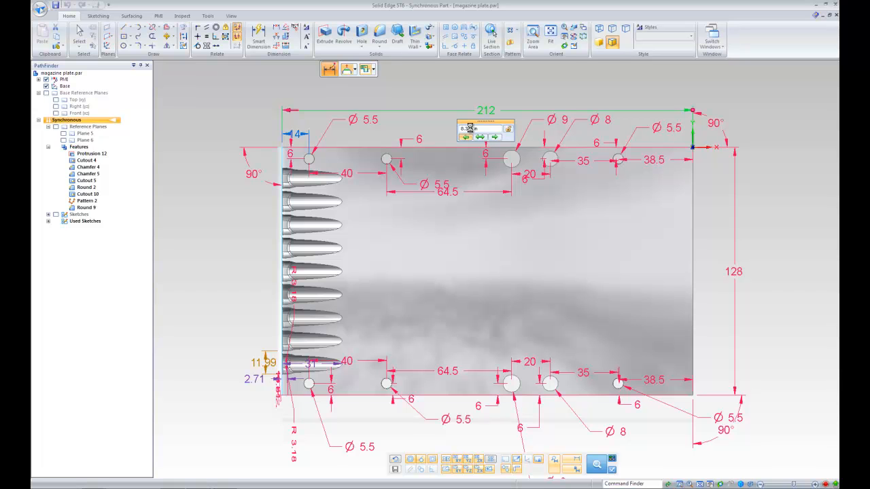
key(Return)
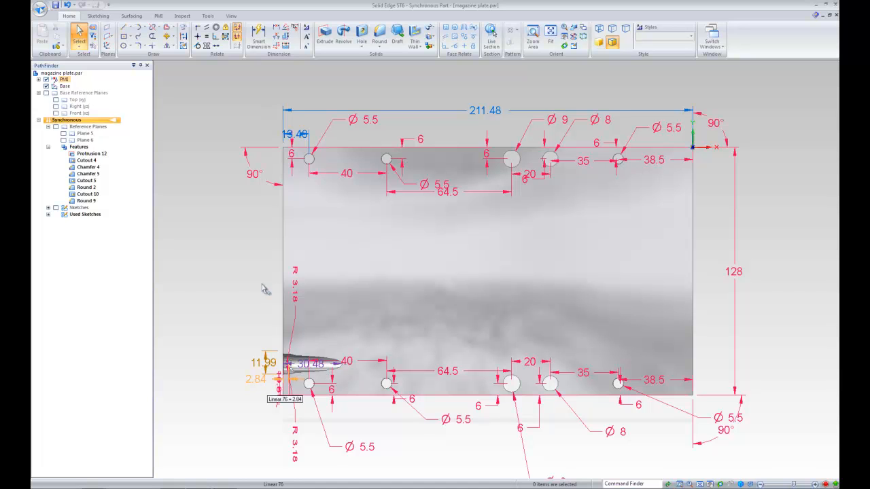
click(71, 5)
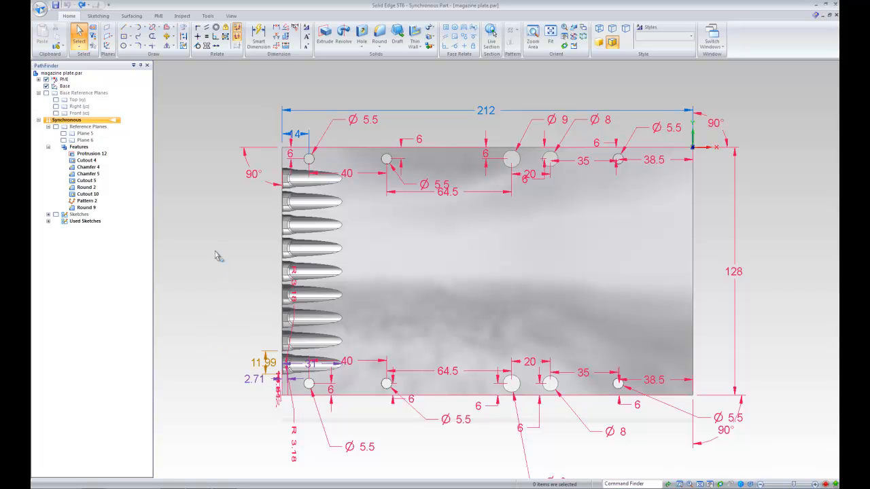
click(486, 117)
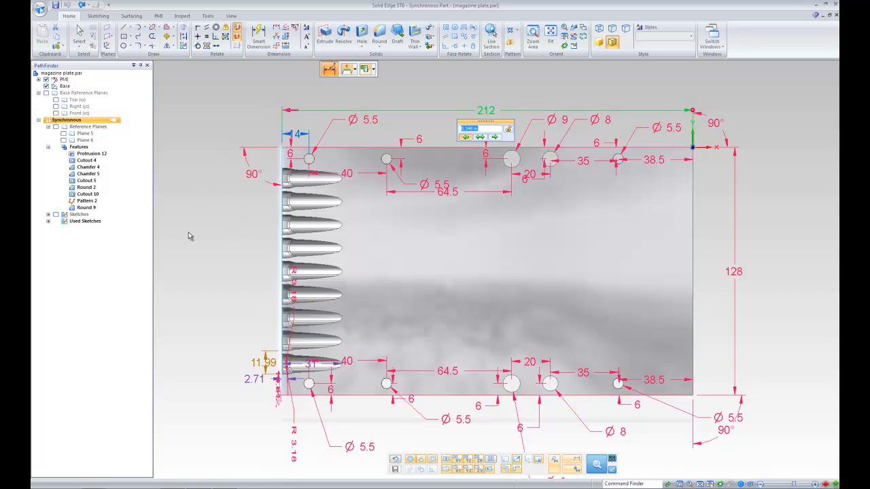
click(79, 45)
click(223, 187)
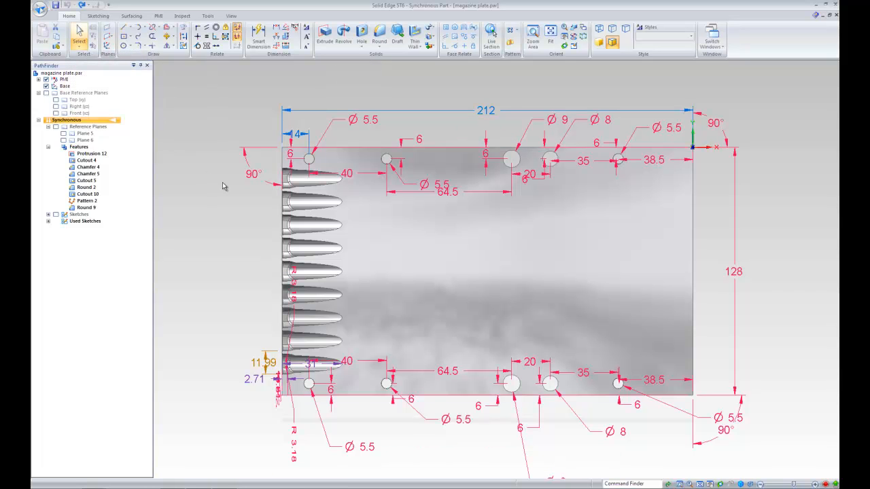
Try setting the plate's overall length to 211.48 mm with the slotted end face and Pattern 2 selected, and undo the change
middle_drag(196, 293, 242, 294)
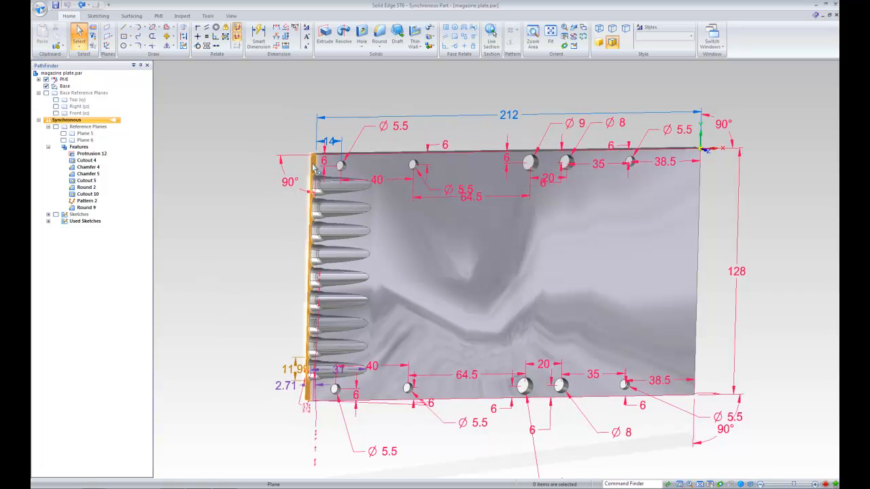
click(309, 170)
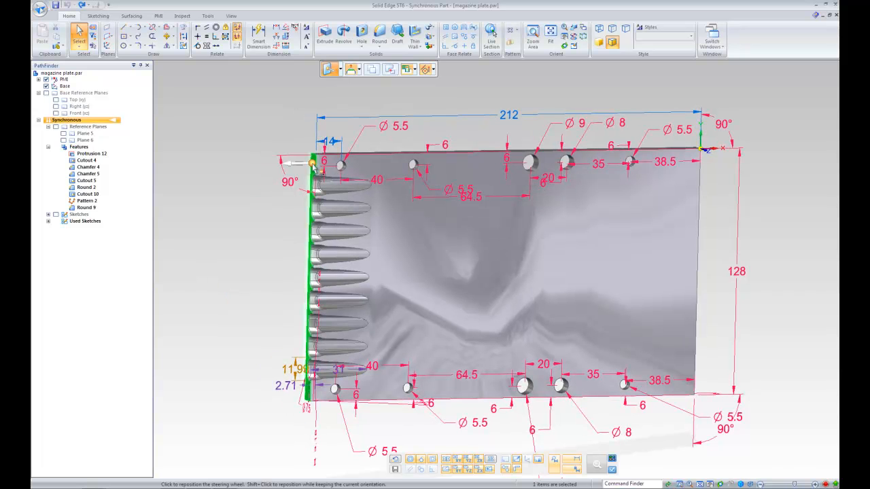
right_click(218, 125)
click(182, 79)
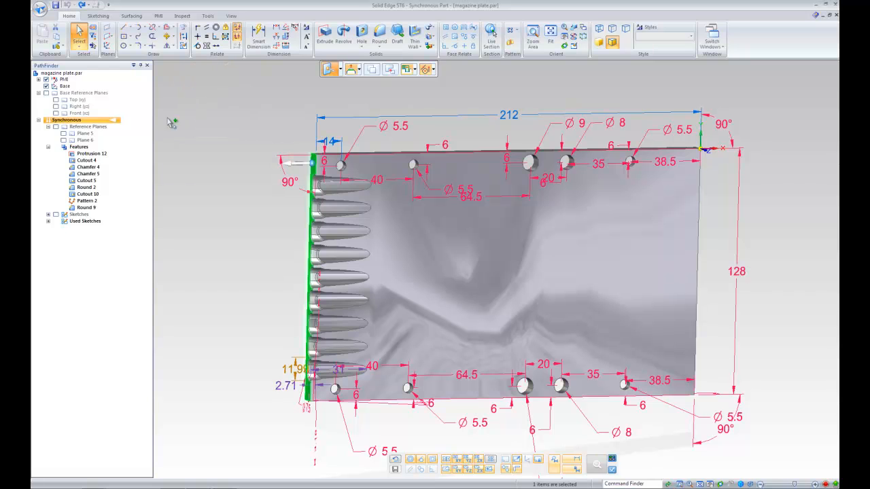
click(87, 201)
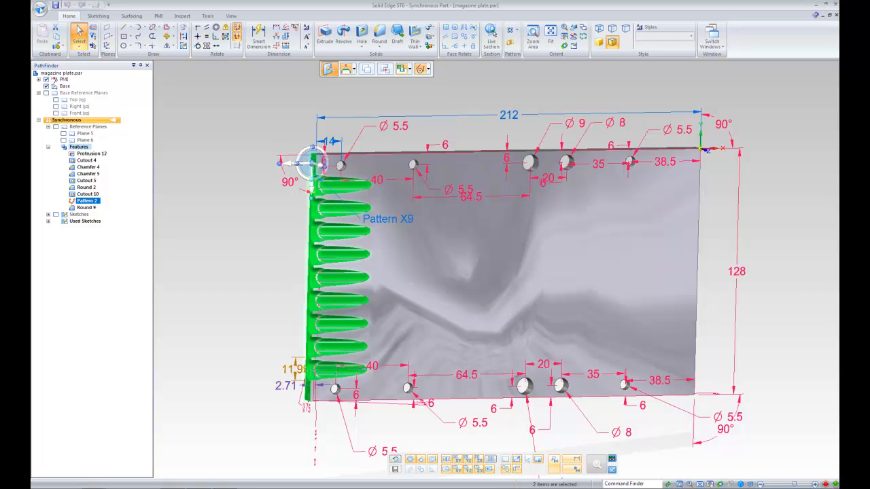
key(ctrl+t)
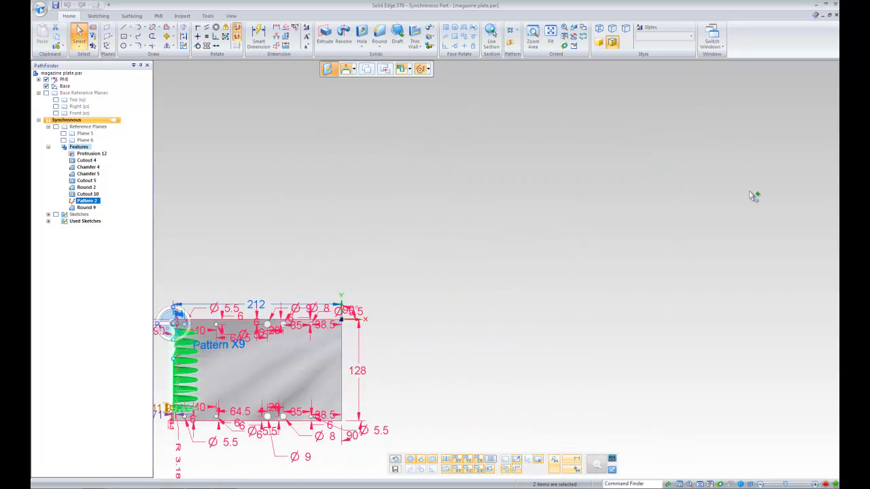
scroll(692, 218, down, 3)
scroll(419, 258, up, 6)
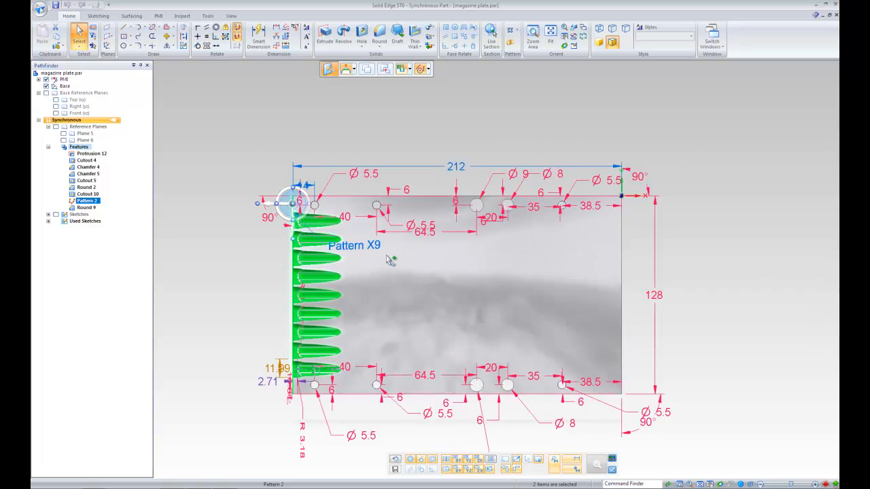
scroll(429, 160, down, 1)
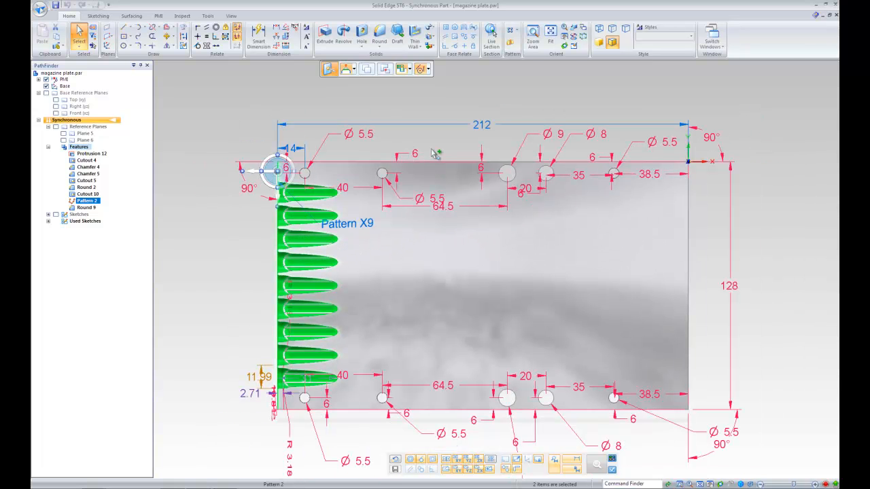
click(483, 126)
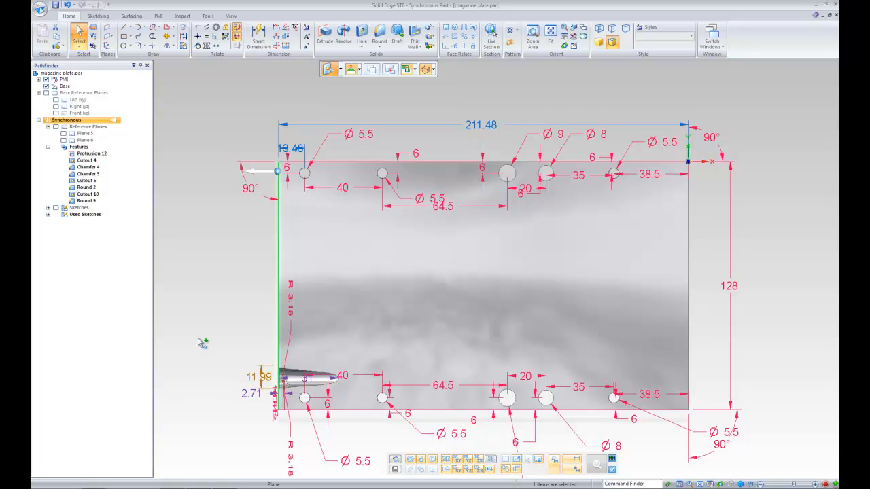
click(209, 301)
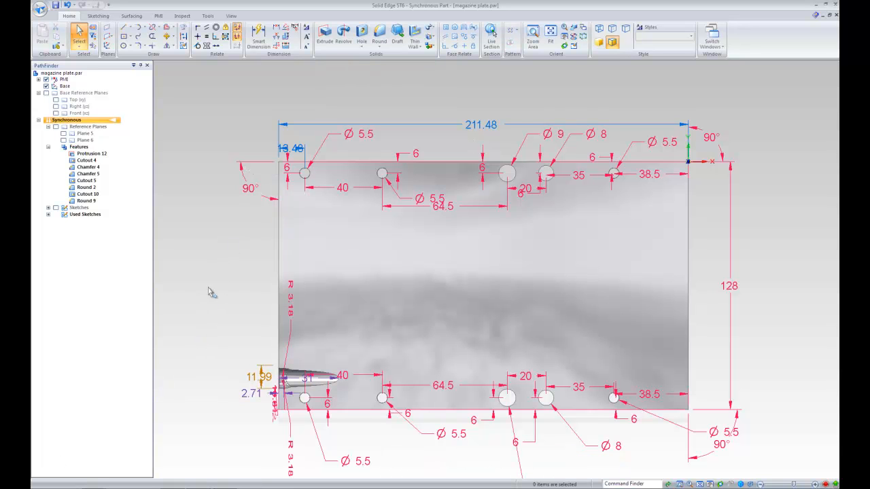
click(76, 4)
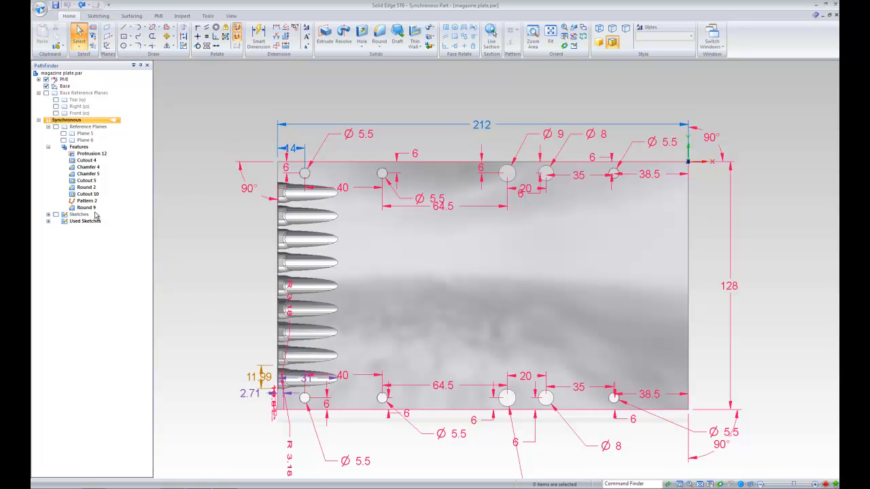
click(87, 201)
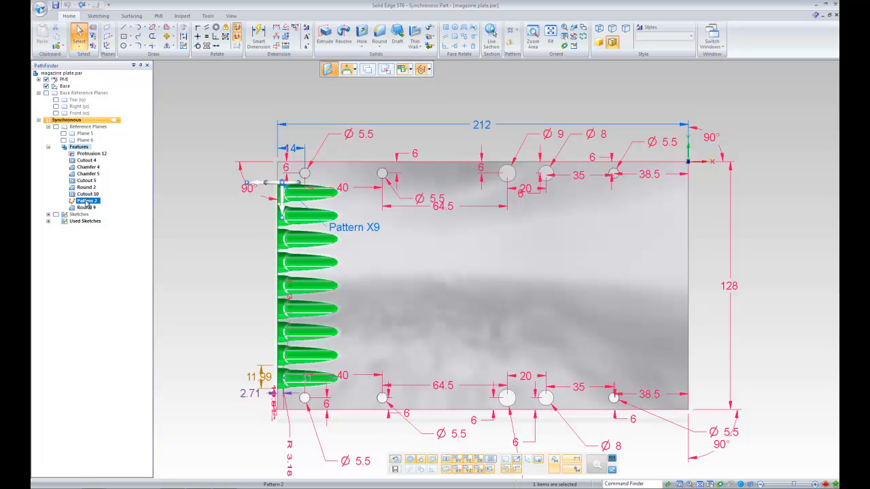
click(355, 230)
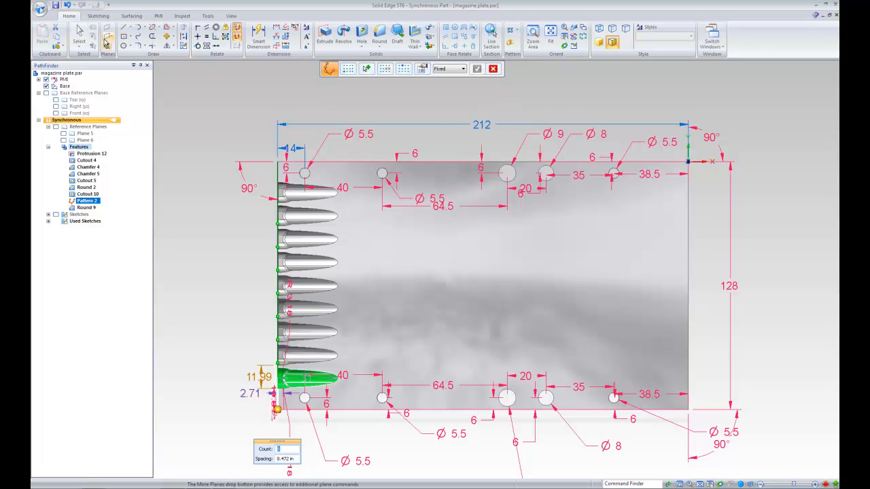
click(66, 6)
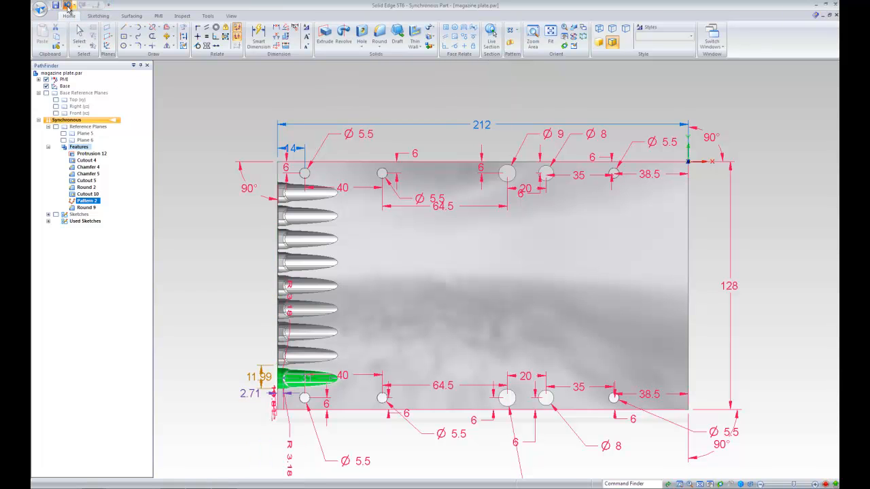
click(185, 297)
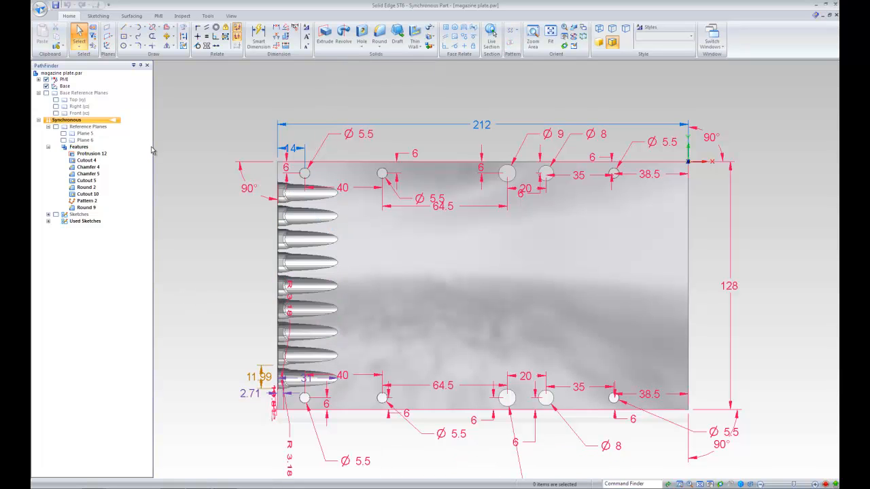
Set the plate's overall length to 211.48 mm with the slotted end face and Pattern 2 selected
middle_drag(217, 330, 272, 325)
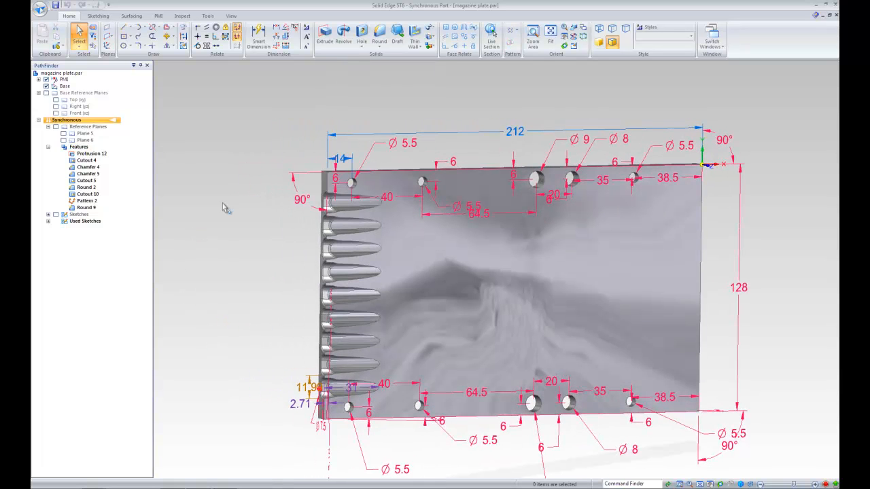
click(323, 186)
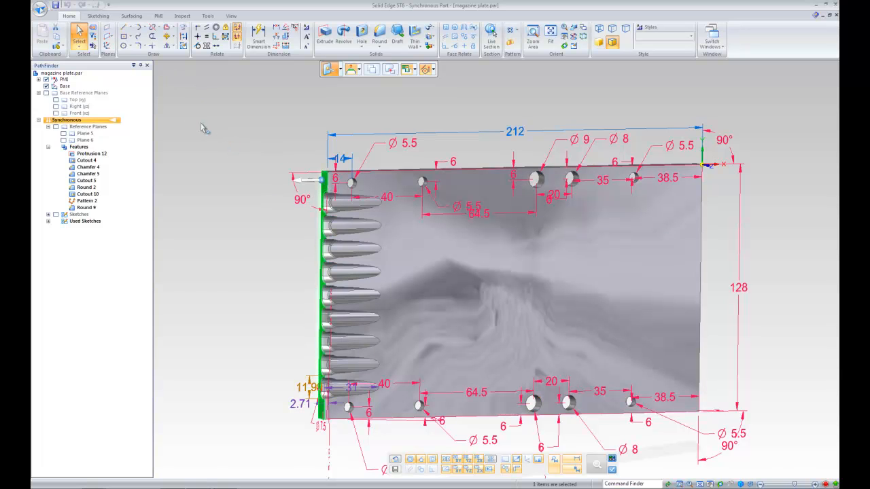
right_drag(213, 149, 179, 96)
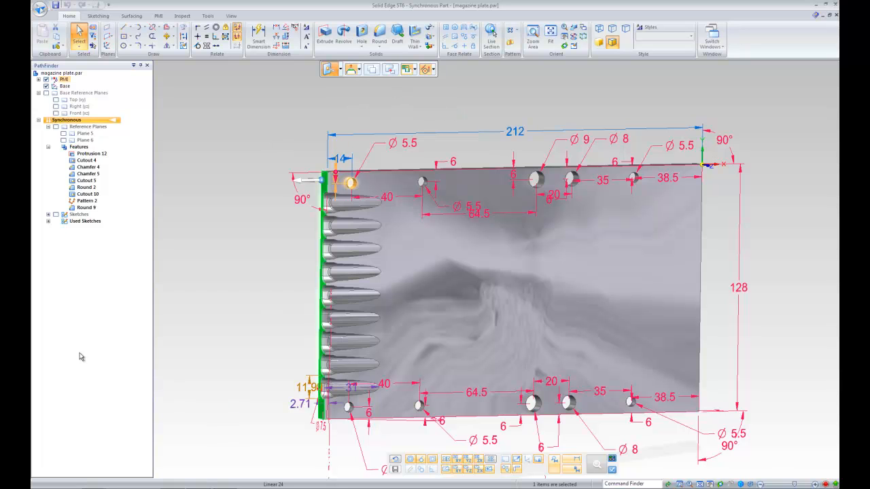
click(85, 201)
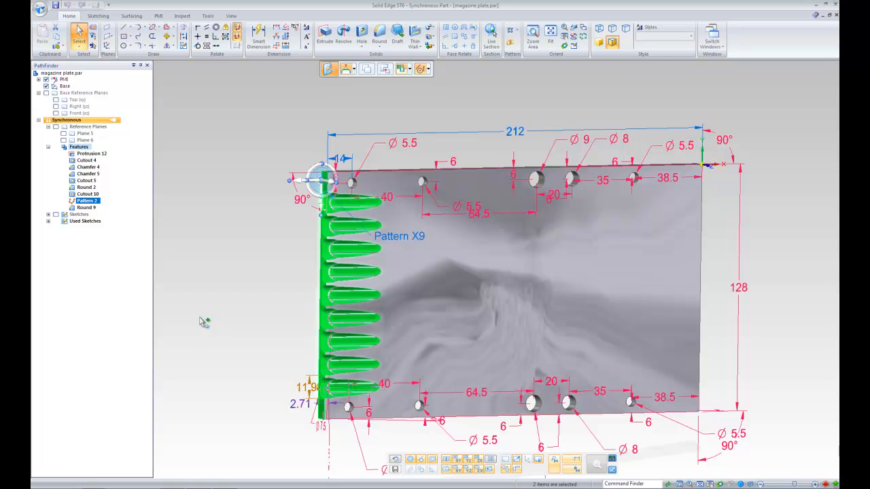
click(513, 136)
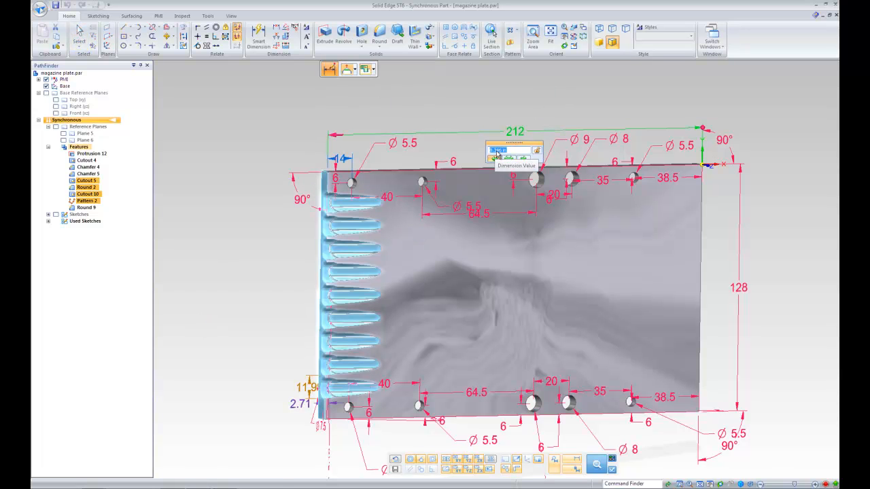
click(506, 150)
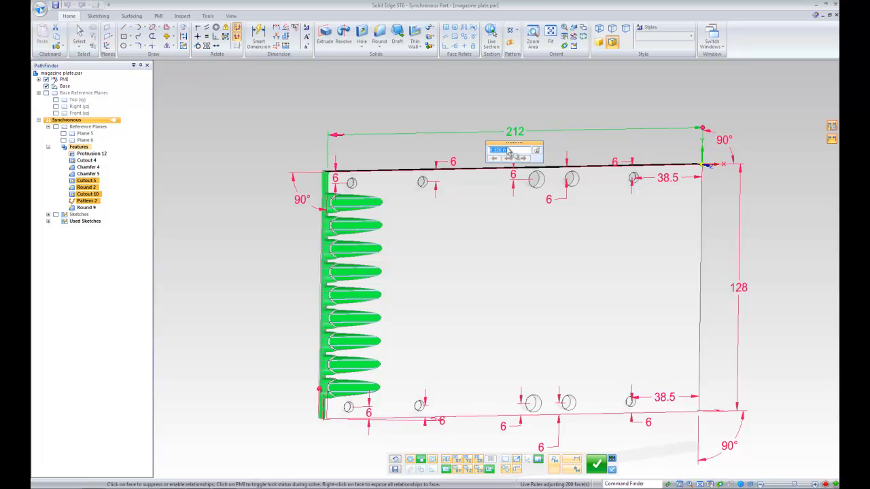
key(Escape)
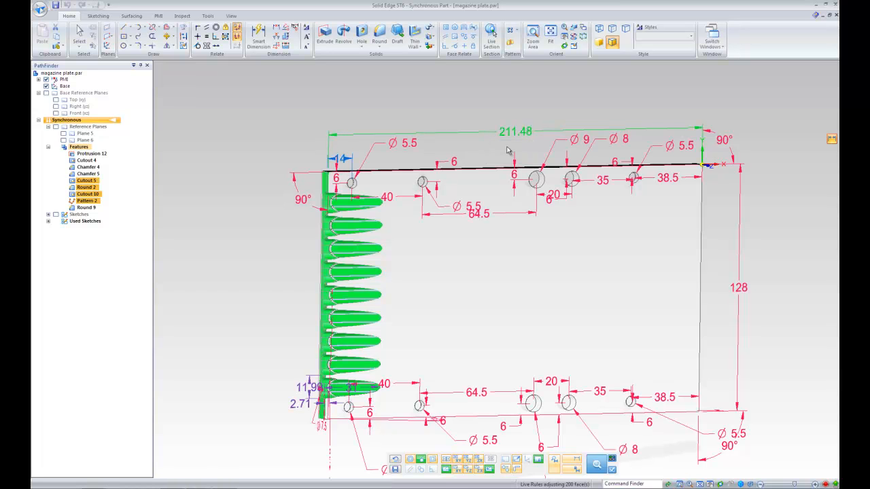
click(507, 150)
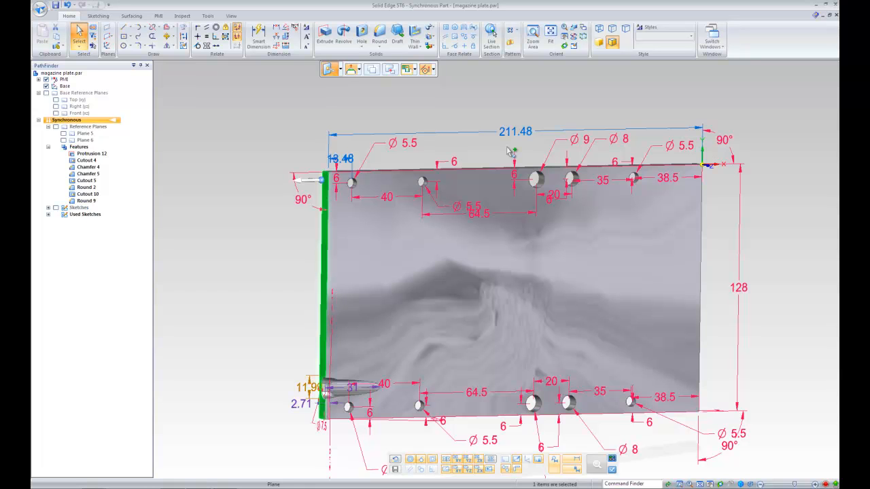
Start an Along Curve pattern of the remaining slot's faces along the end face's long edge, anchored at its lower corner and directed upward
scroll(507, 151, down, 3)
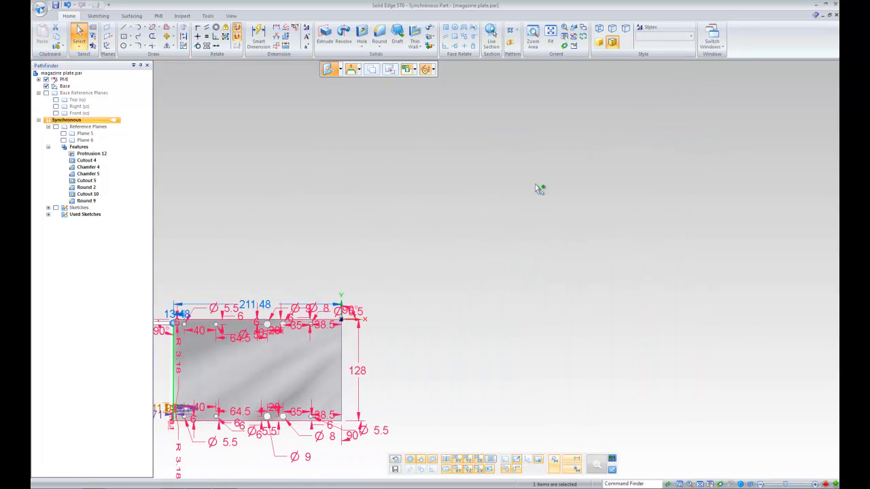
scroll(530, 210, down, 3)
scroll(412, 288, up, 8)
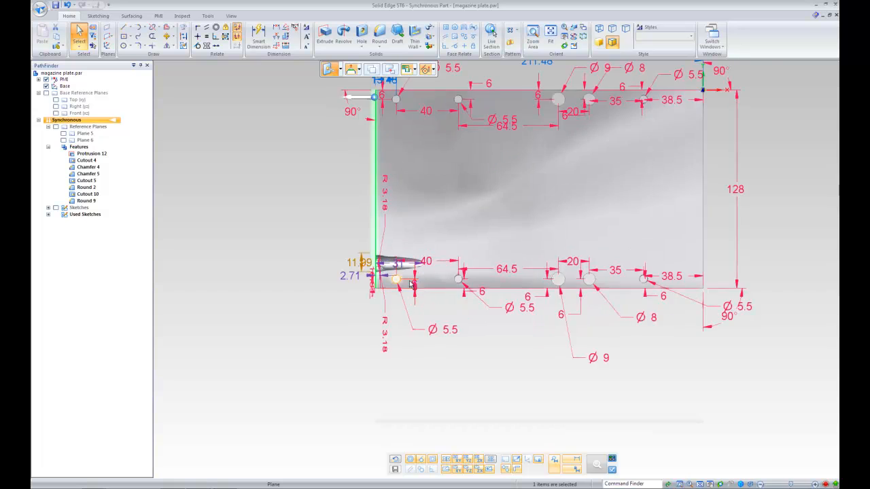
scroll(407, 290, up, 4)
click(370, 367)
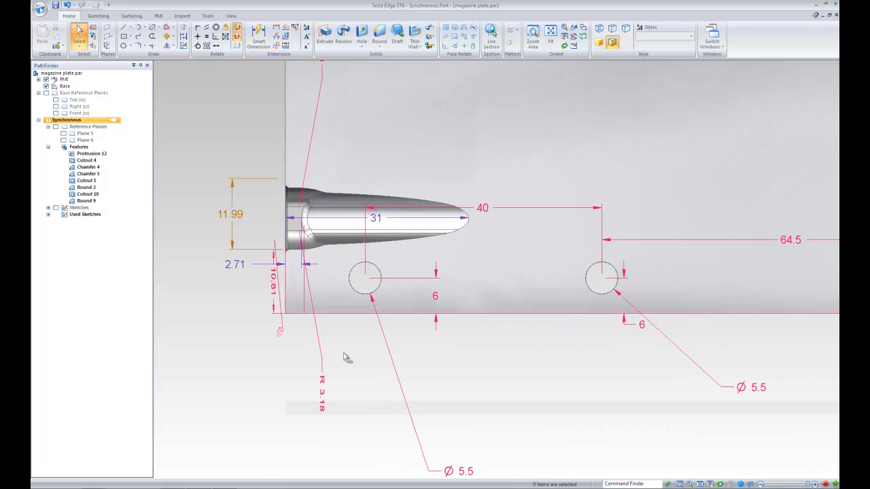
drag(276, 176, 480, 263)
scroll(361, 432, down, 2)
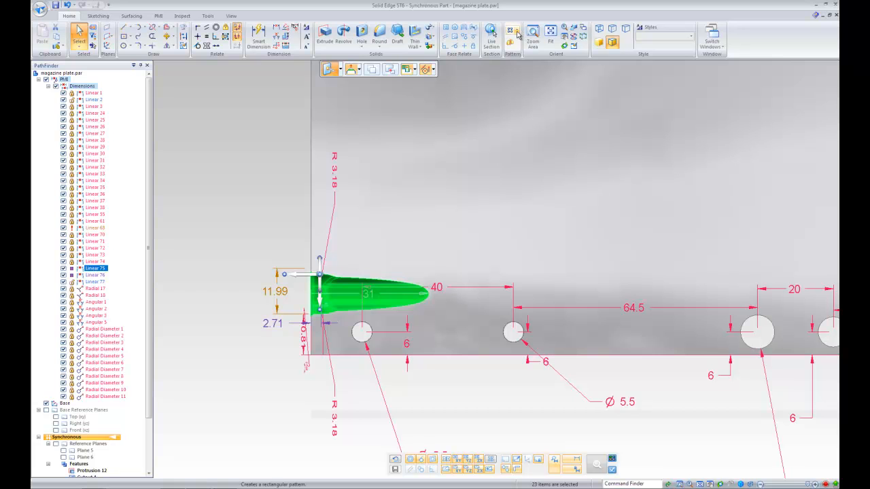
click(517, 32)
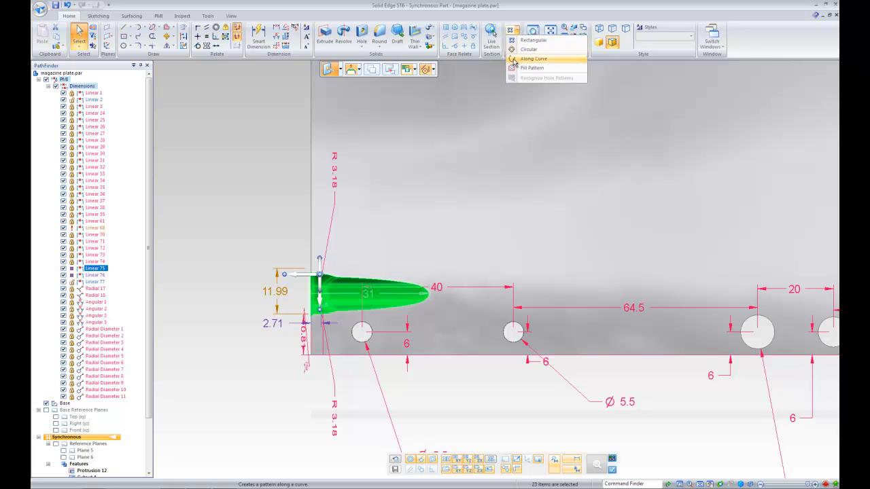
click(534, 59)
scroll(216, 392, down, 4)
middle_drag(240, 423, 254, 378)
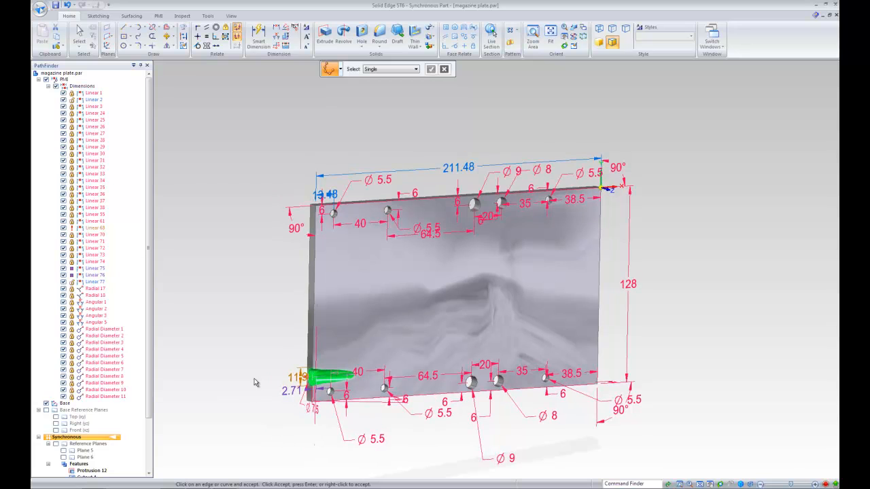
click(309, 334)
right_click(245, 326)
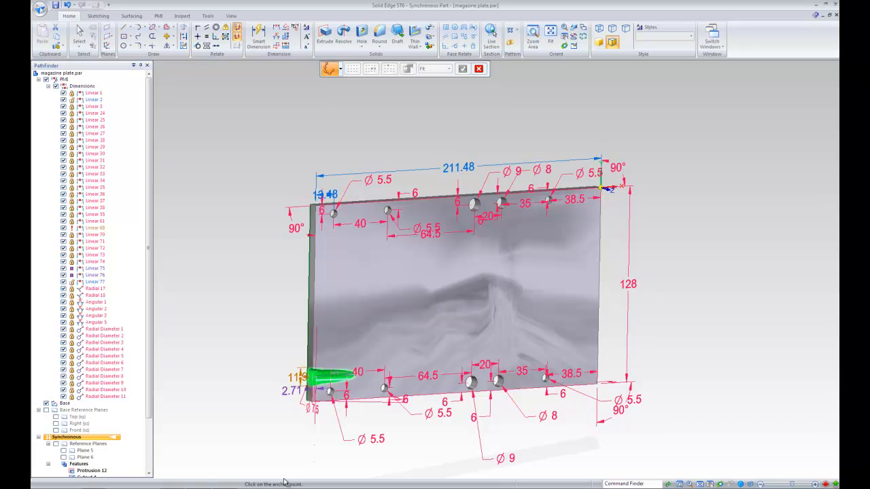
click(307, 401)
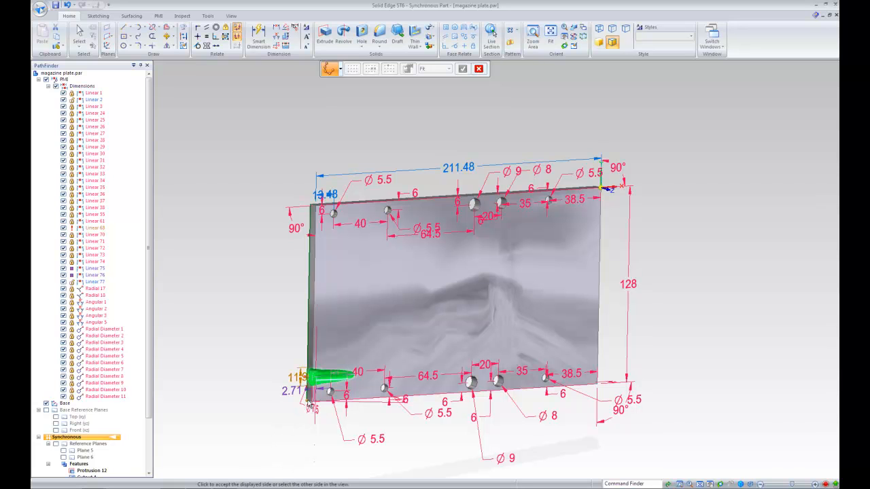
click(293, 317)
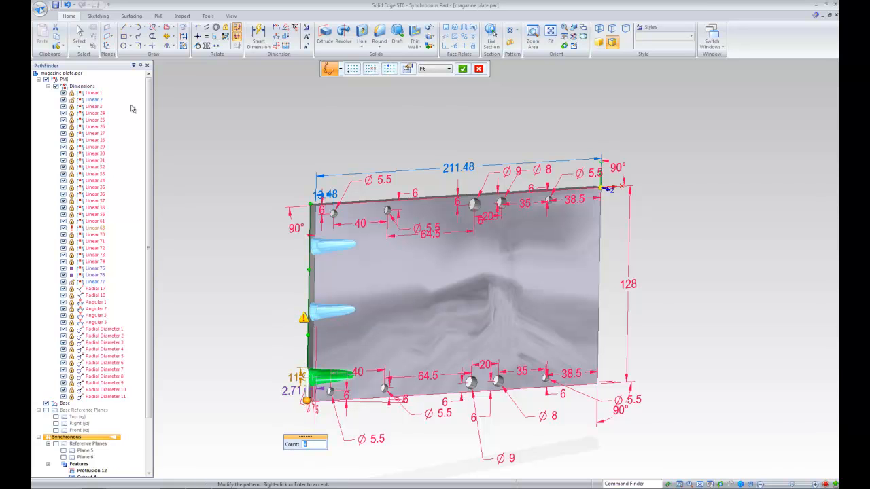
Give the slot pattern fixed spacing with a count of 9 and a spacing of .472 in, and finish it
click(446, 71)
click(430, 87)
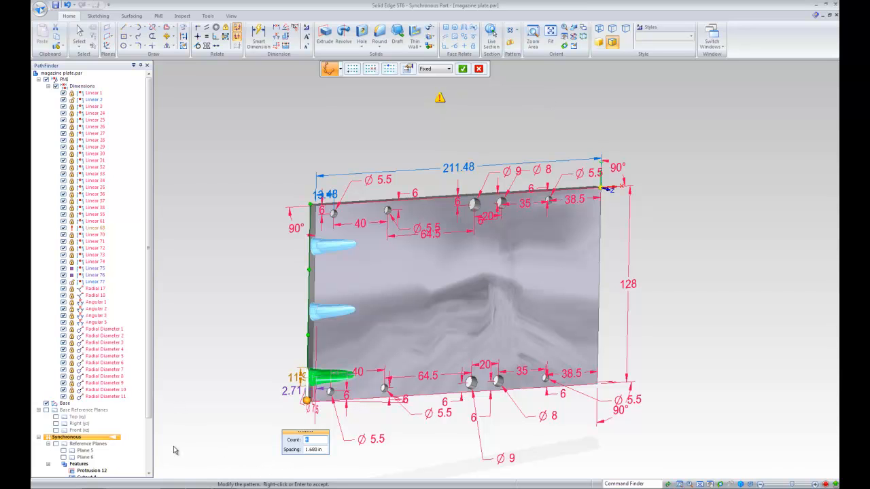
text(9)
key(Tab)
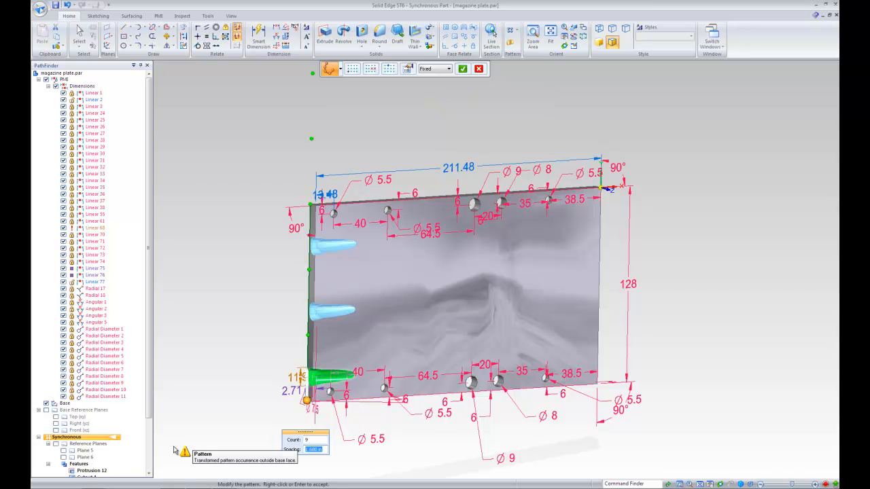
text(.472)
key(Return)
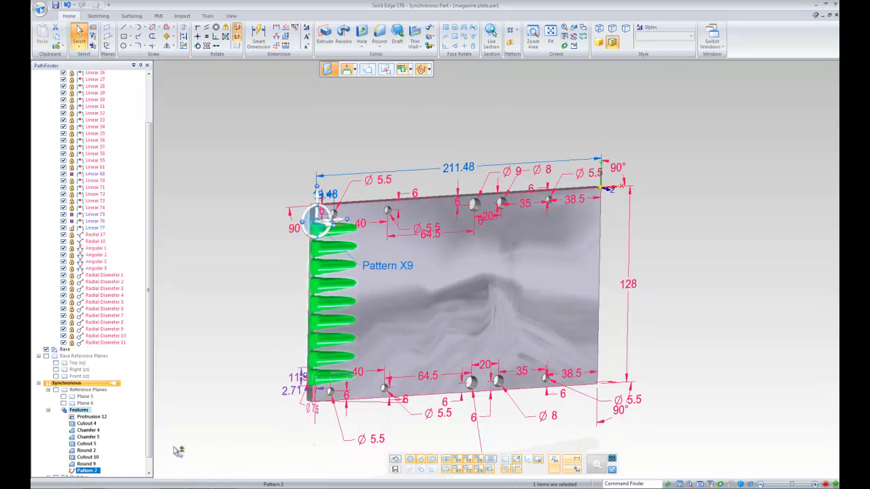
click(217, 371)
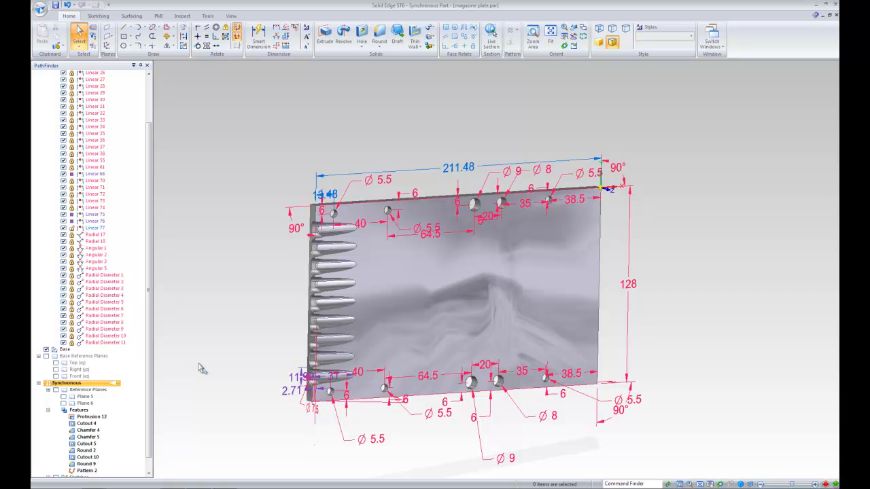
scroll(330, 393, up, 5)
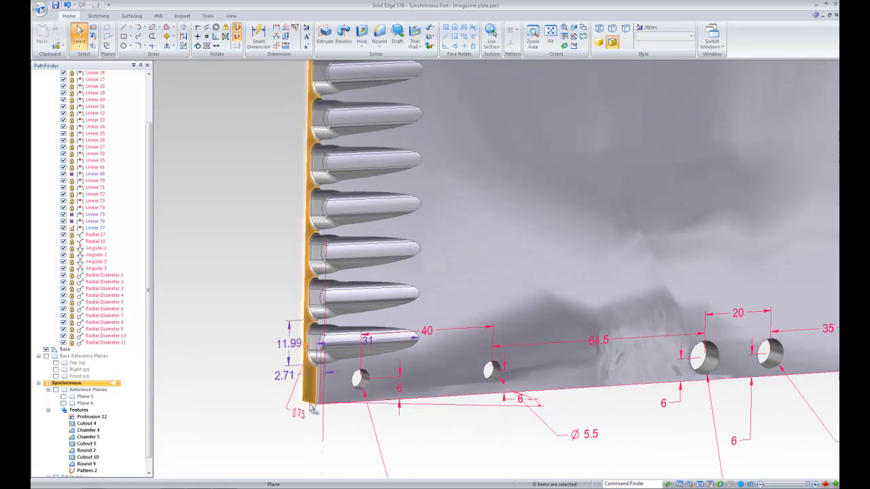
scroll(304, 424, down, 2)
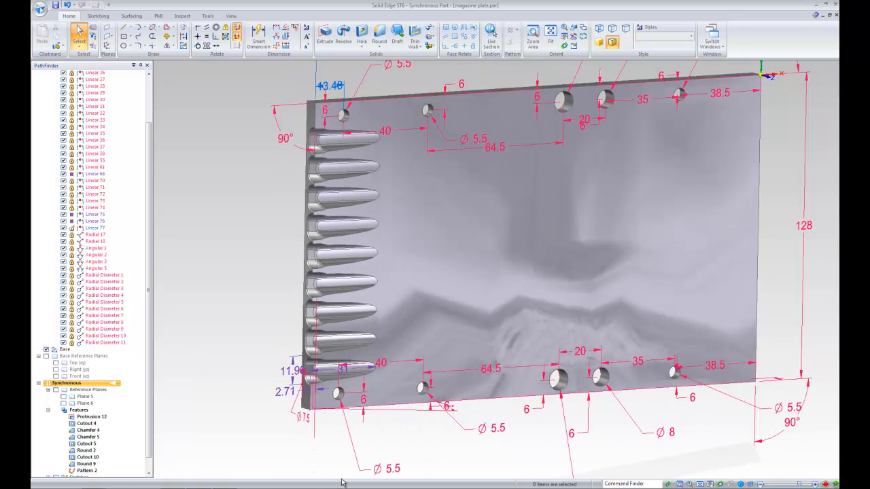
scroll(297, 456, down, 2)
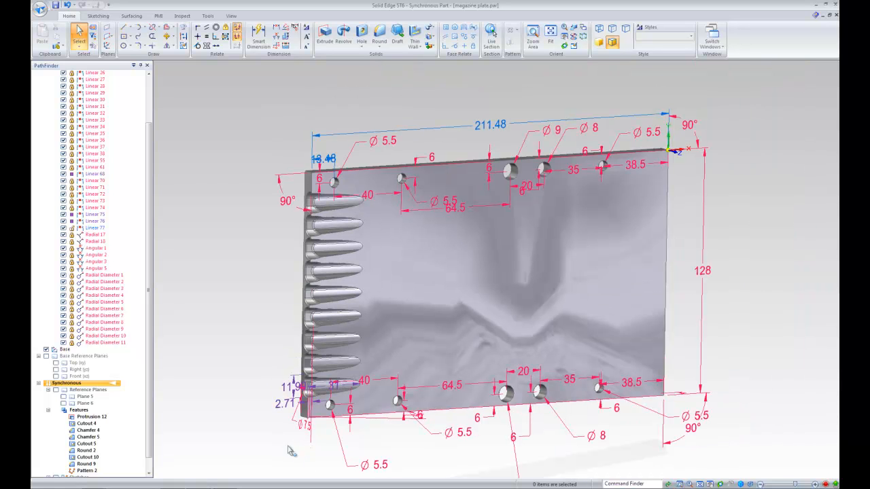